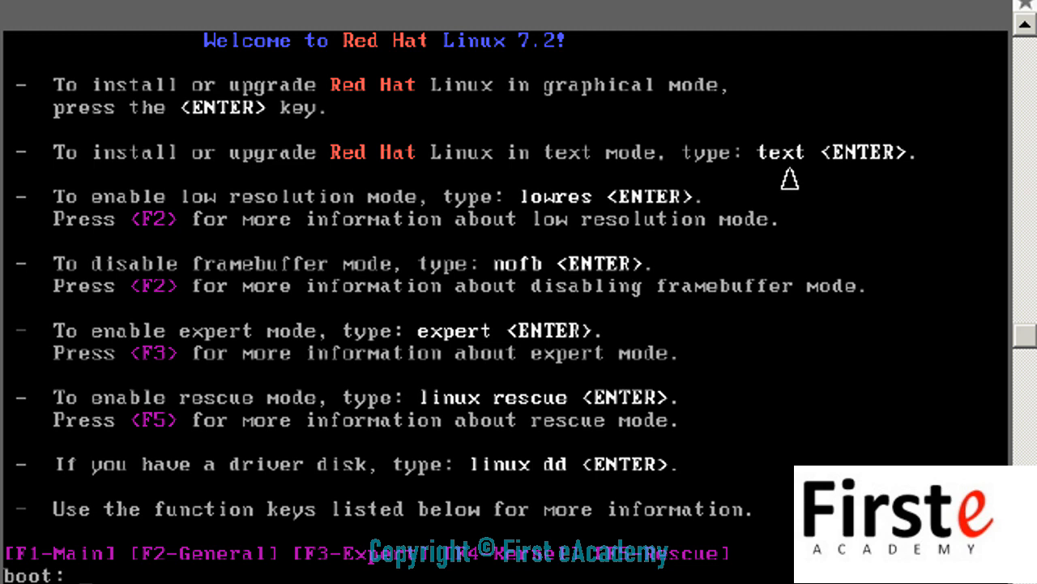
Step: Boot the Red Hat 7.2 installer in text mode from the boot: prompt
text(text)
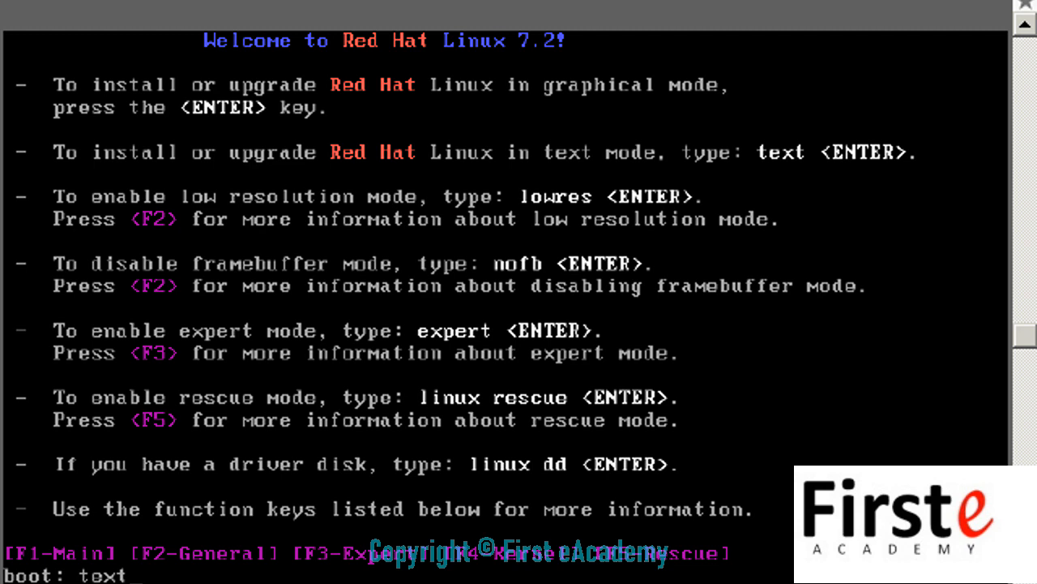
key(Return)
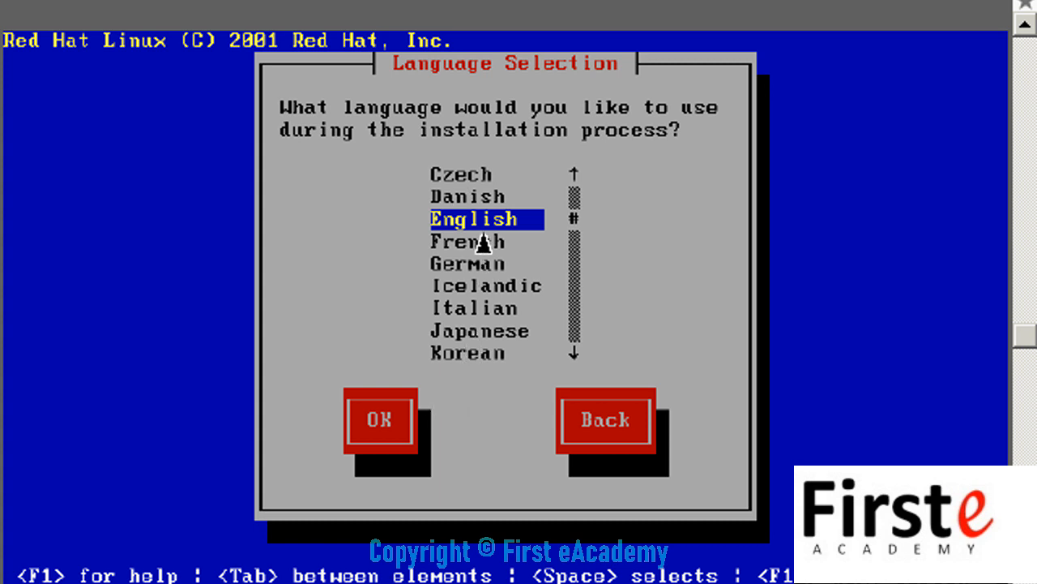
Step: Accept English language, us keyboard and Generic 3 Button Mouse (PS/2)
click(377, 430)
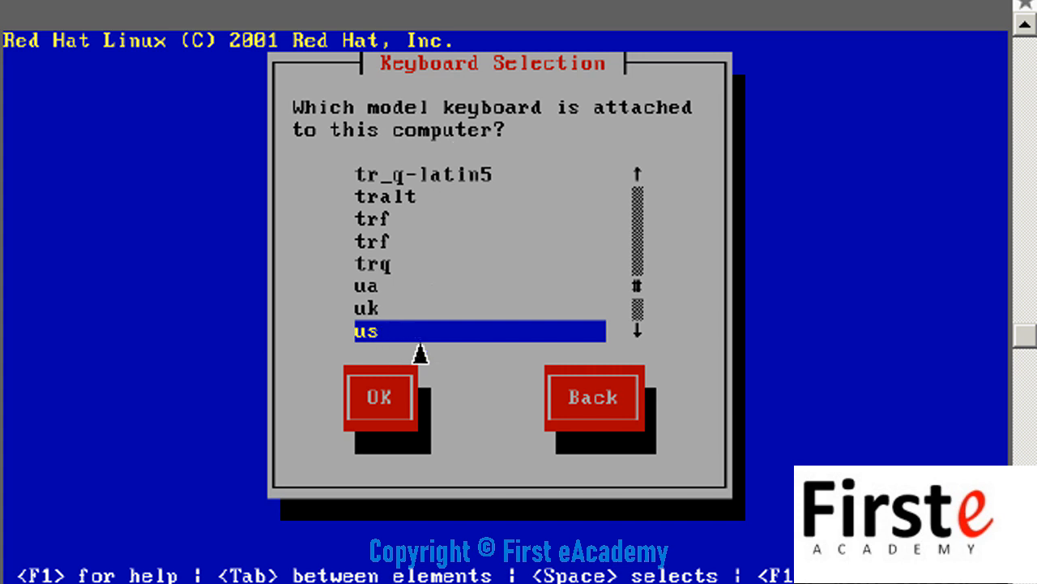
click(365, 415)
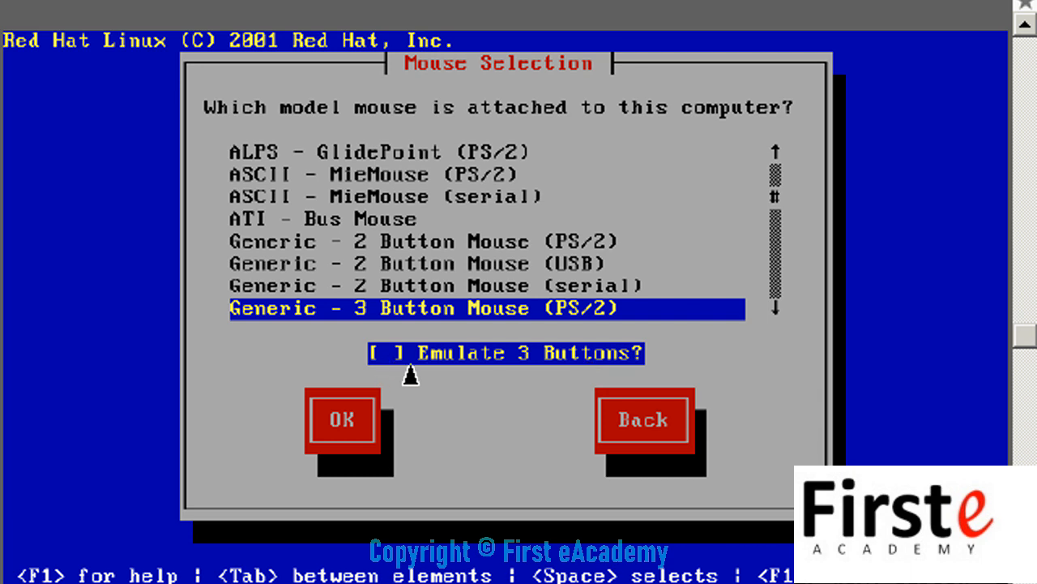
click(341, 430)
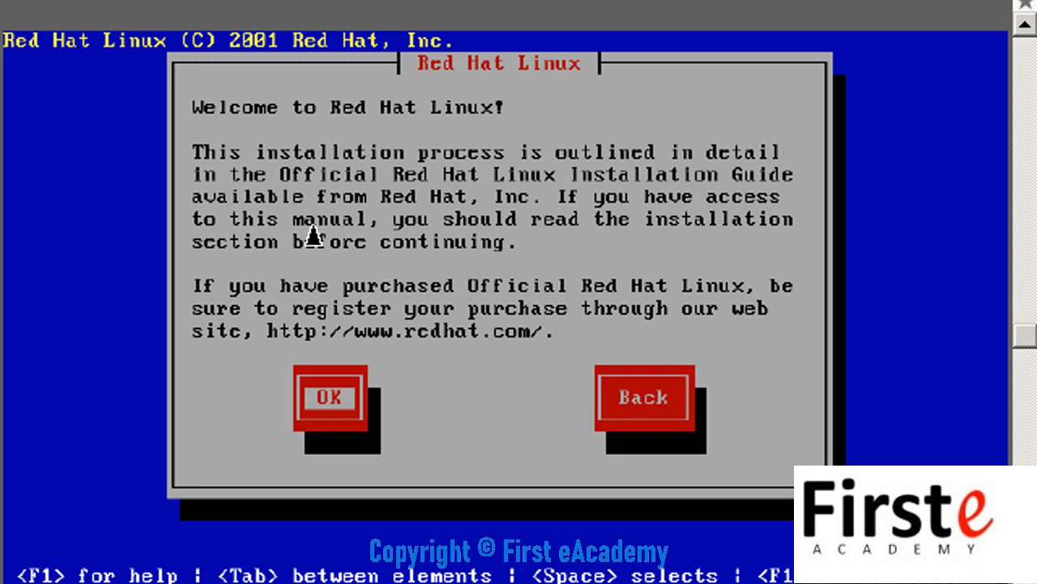
Step: Continue past the welcome message and select the Custom installation type
click(326, 434)
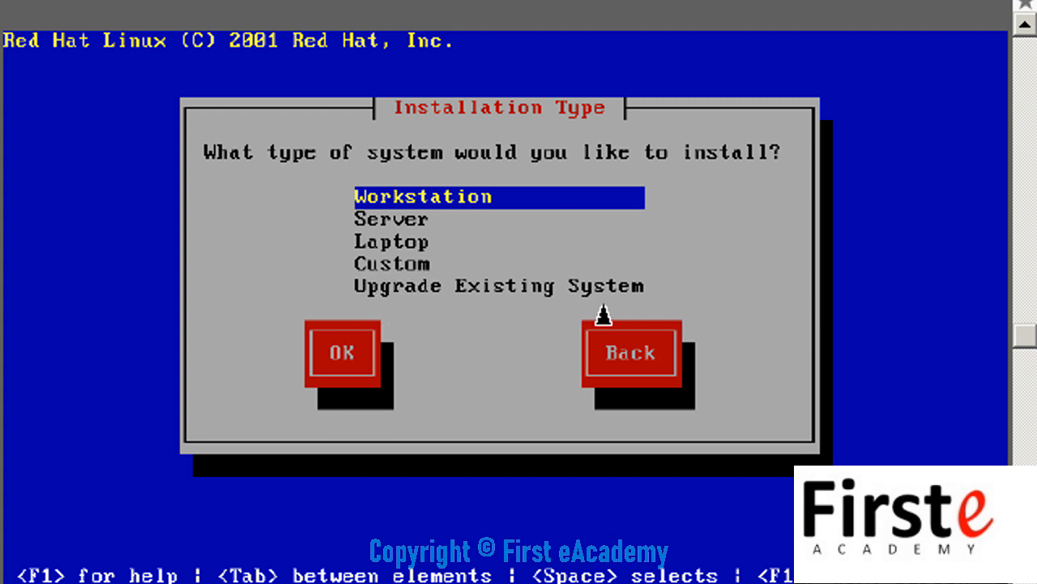
key(Down)
key(Down)
key(Down)
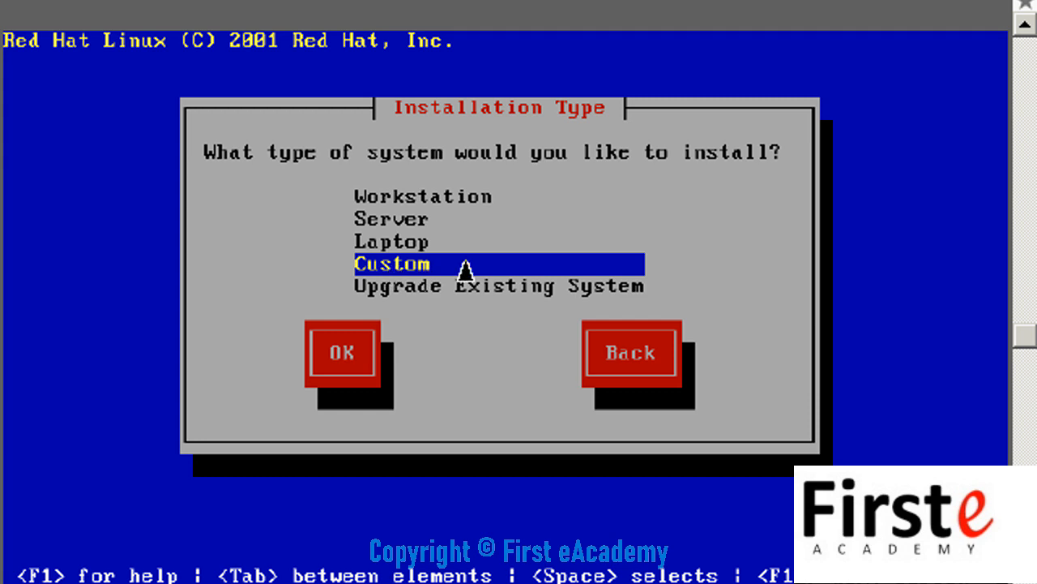
click(366, 361)
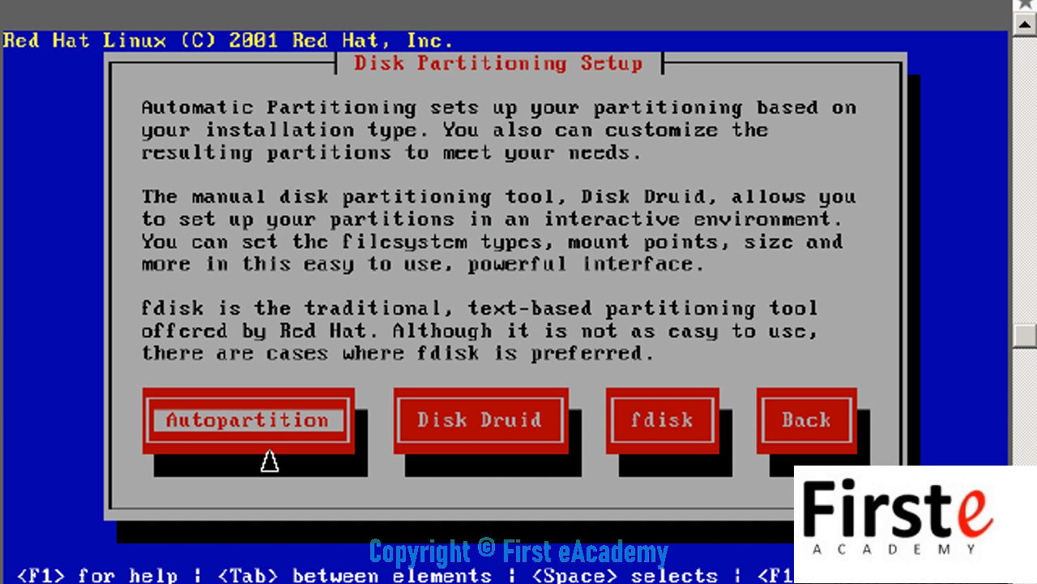
Step: Choose automatic partitioning, initialize drive sda, and remove all Linux partitions on /dev/sda
key(Return)
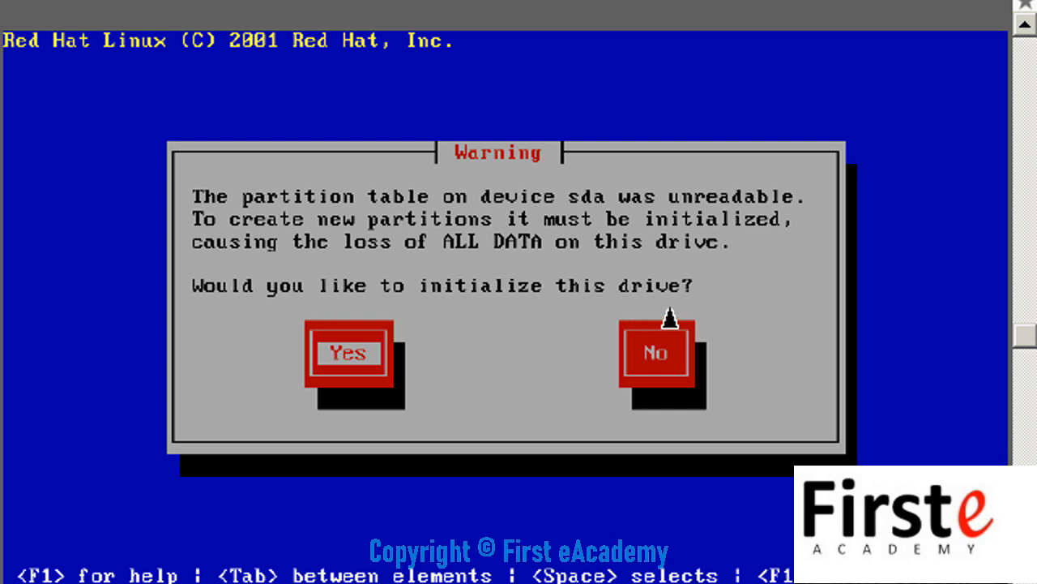
click(340, 366)
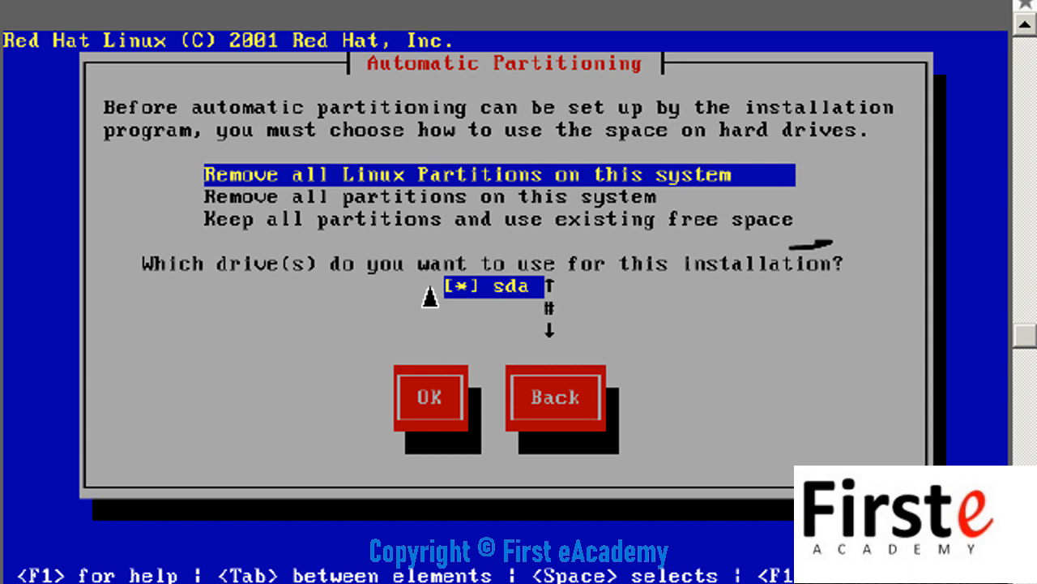
click(433, 399)
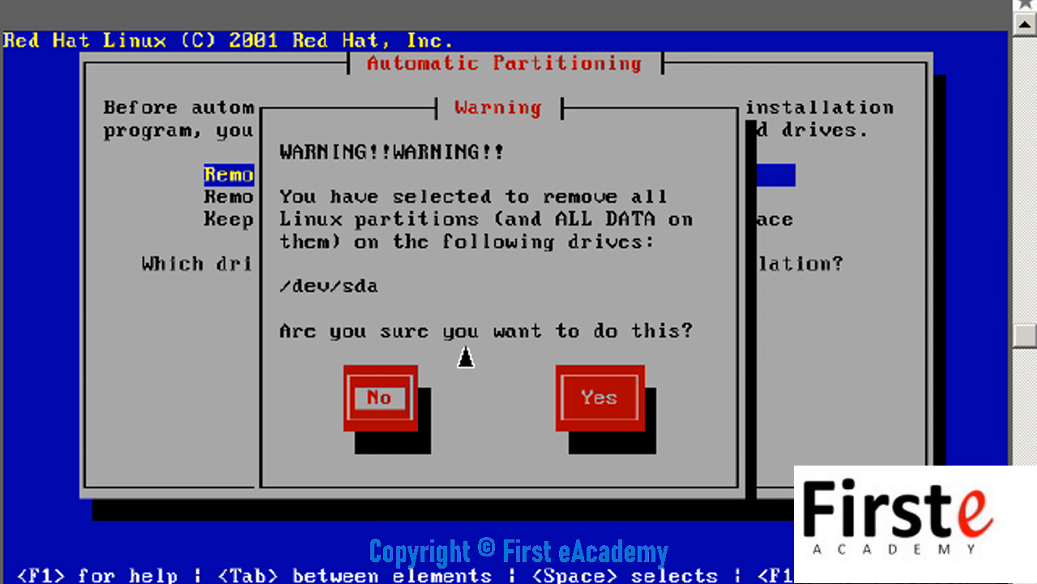
click(614, 417)
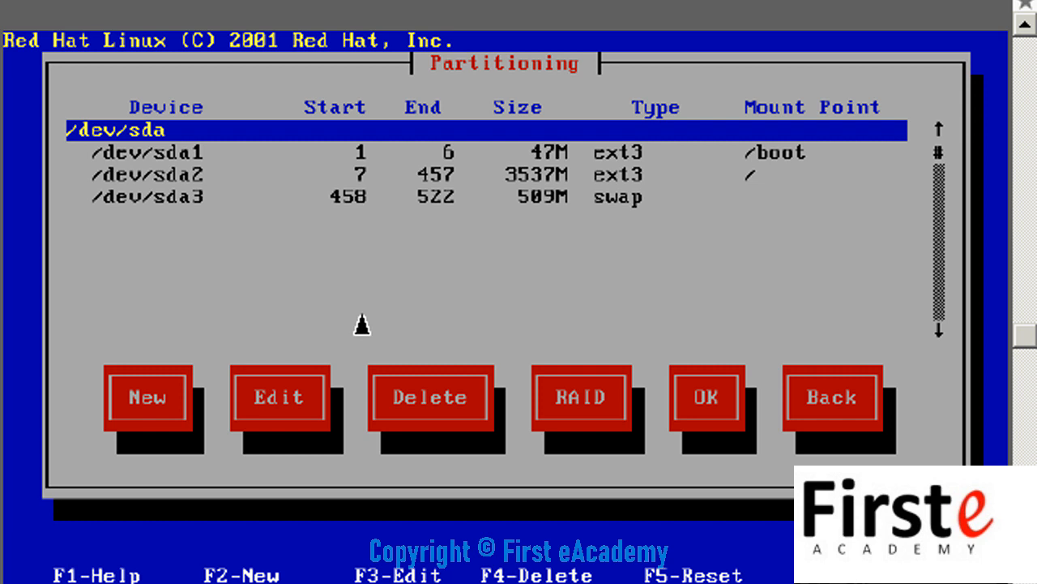
Step: Accept the layout: 47M /boot, 3537M root and 509M swap on sda
click(699, 425)
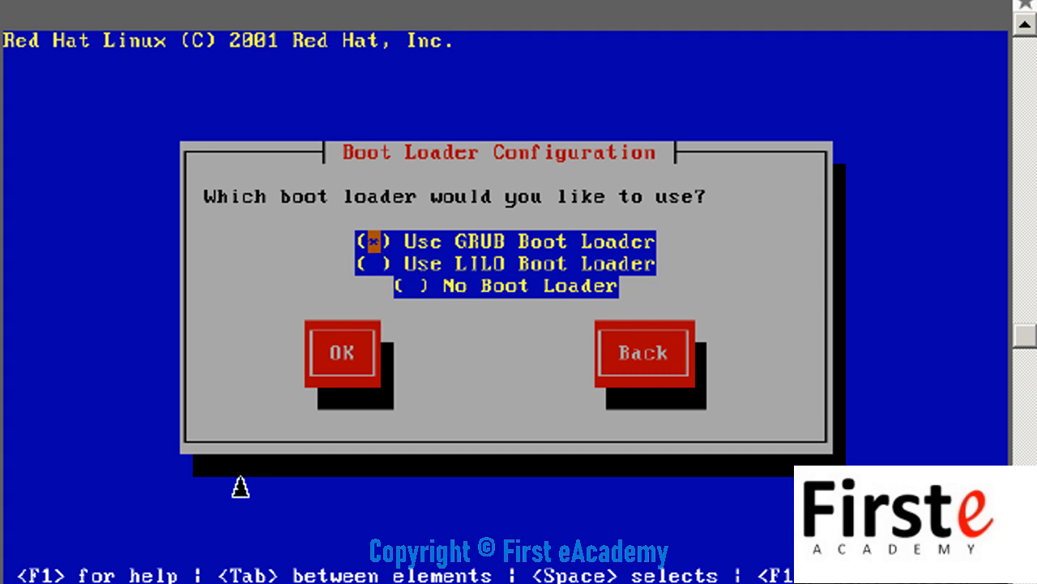
Step: Choose GRUB and install it to the /dev/sda Master Boot Record
key(Return)
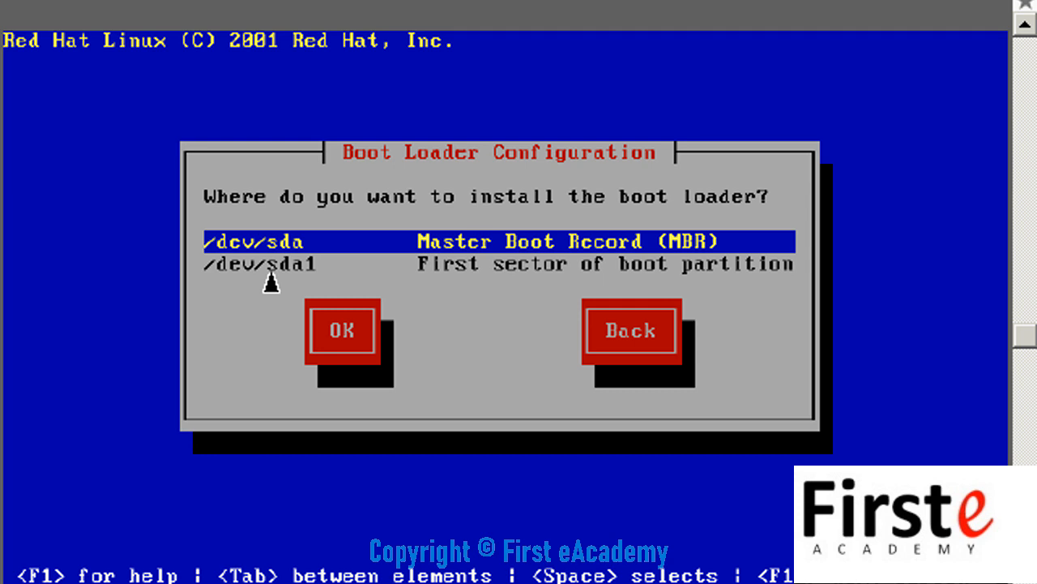
key(Return)
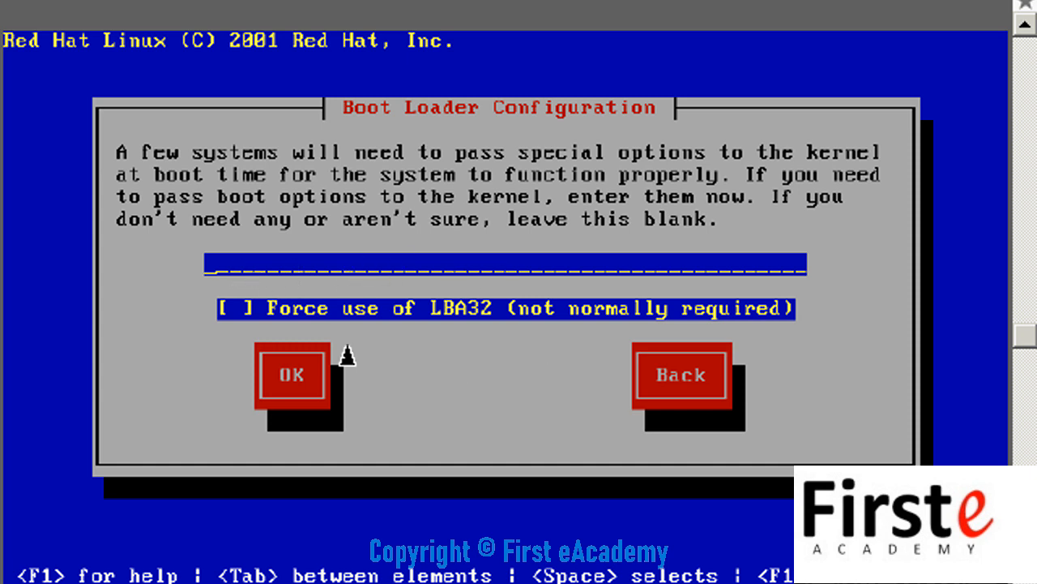
Step: Leave kernel options blank and keep Red Hat Linux as the default boot entry
click(292, 381)
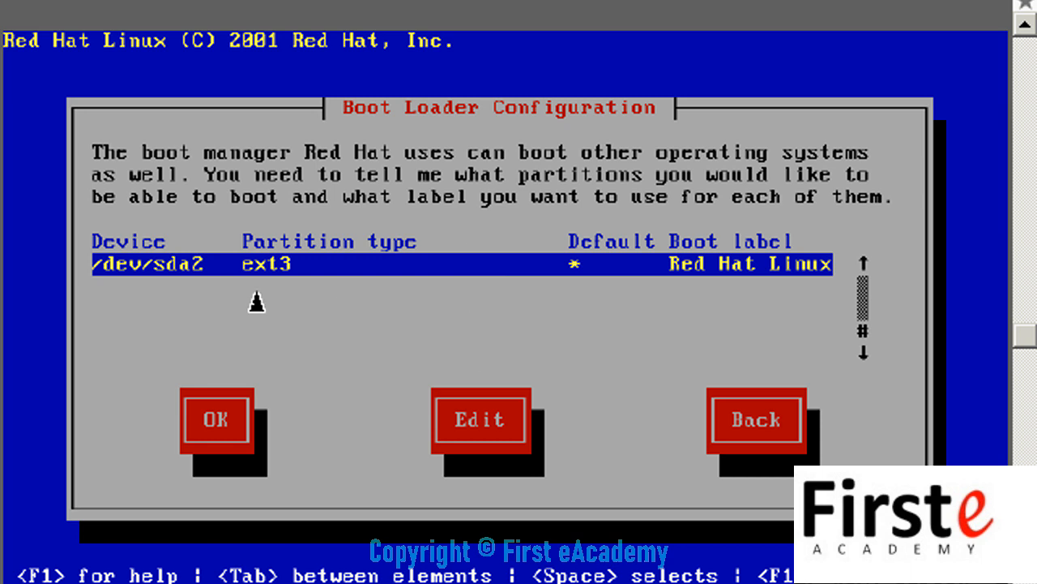
click(205, 434)
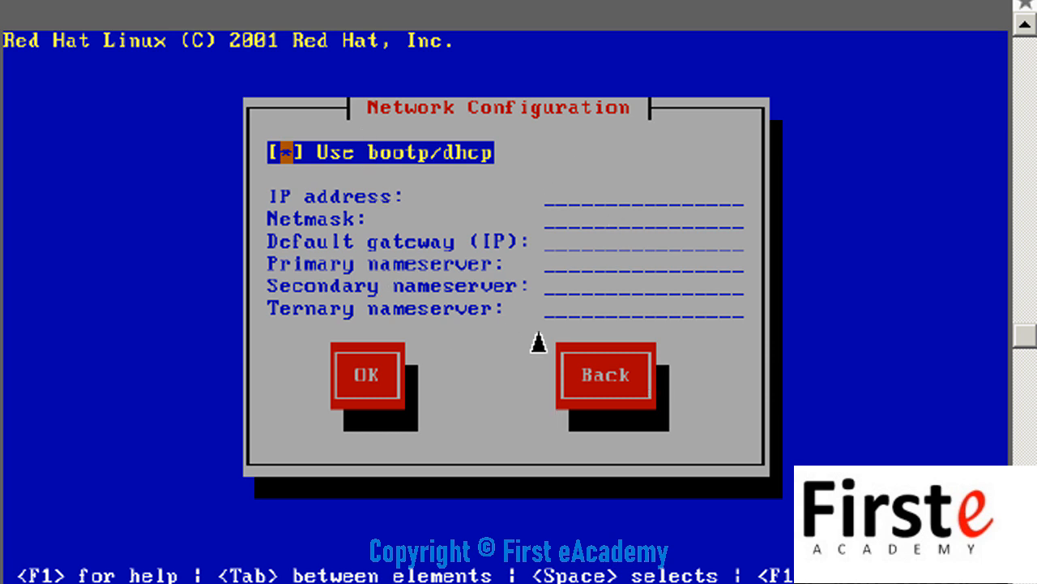
Step: Accept the bootp/dhcp network settings
key(F12)
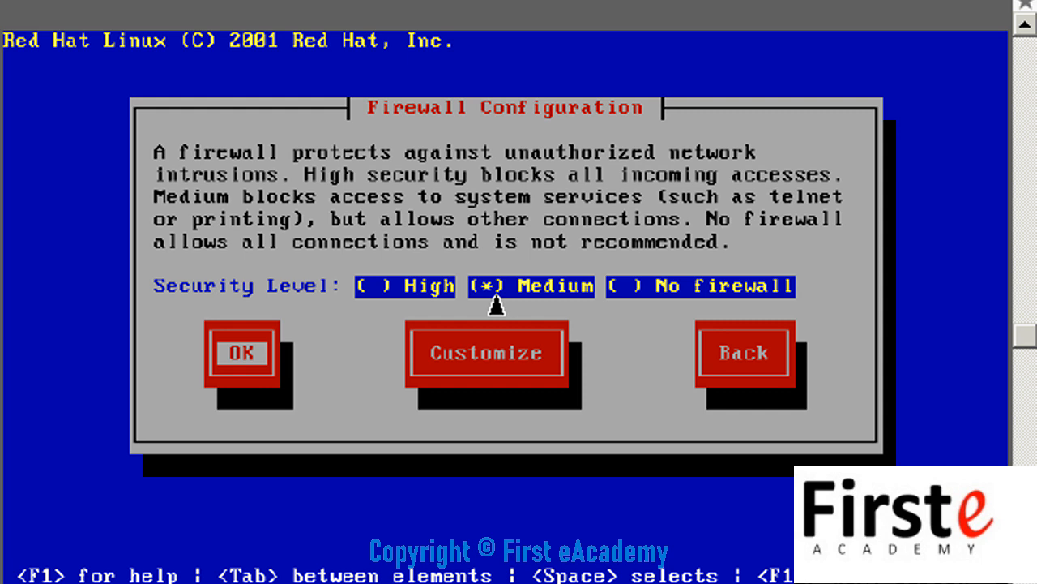
Step: Keep the Medium firewall security level
key(Return)
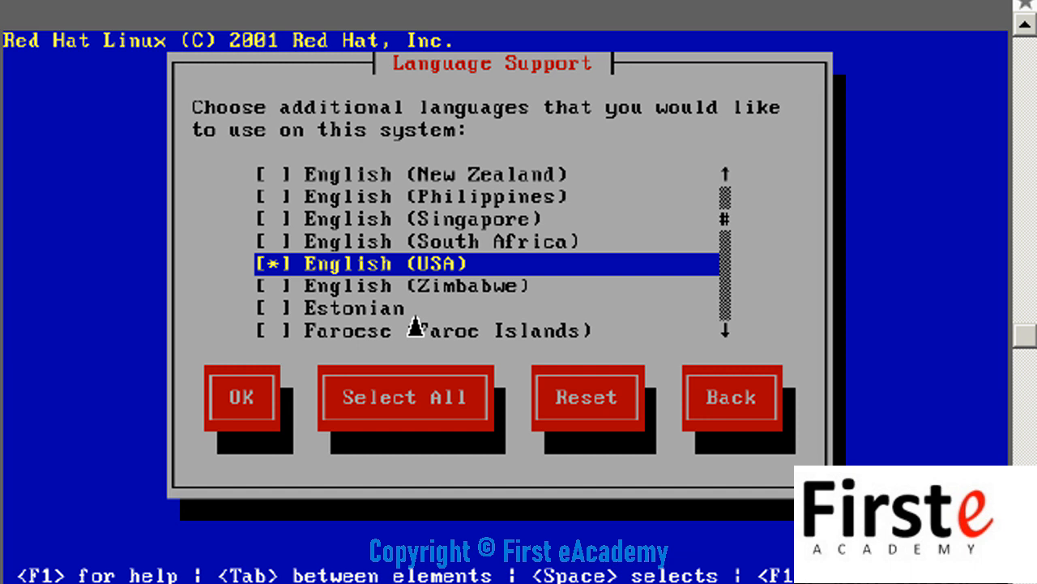
Step: Keep English (USA) as the only supported language
key(F12)
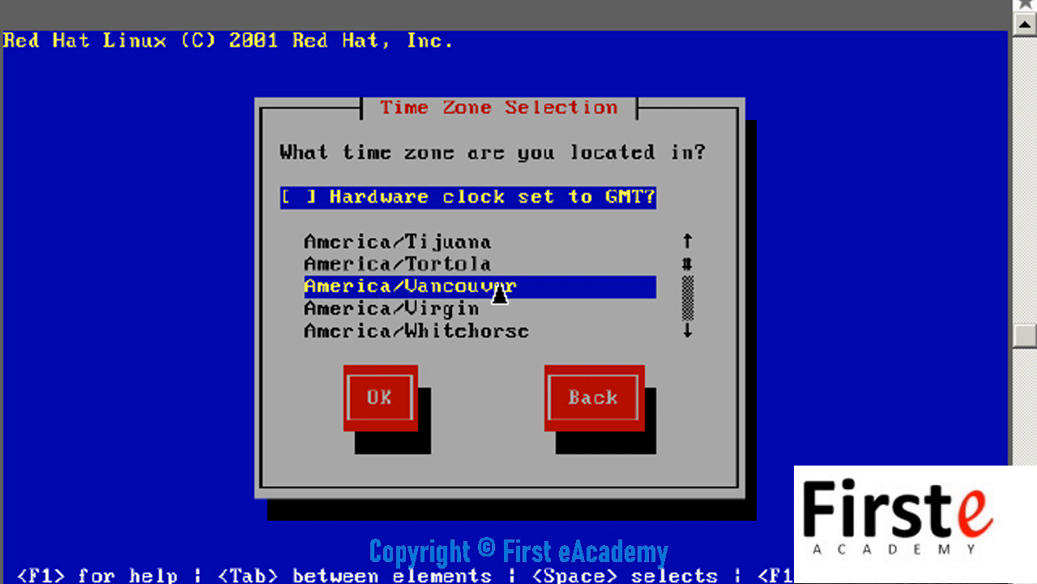
Step: Accept America/Vancouver as the system time zone
key(Return)
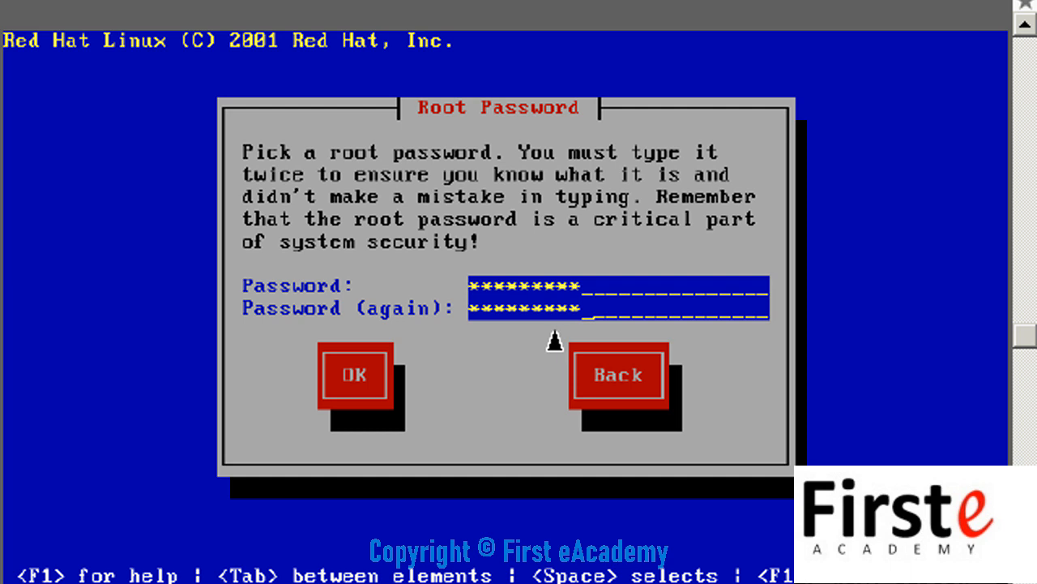
Step: Confirm the root password entered identically in both fields
click(356, 377)
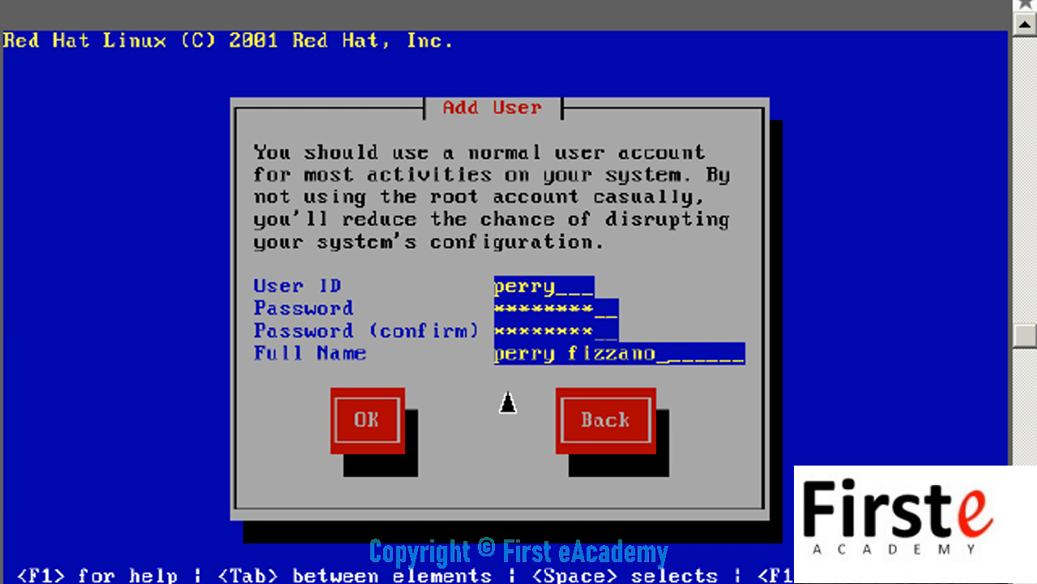
Step: Save the new user account with its user ID, password and full name
click(367, 437)
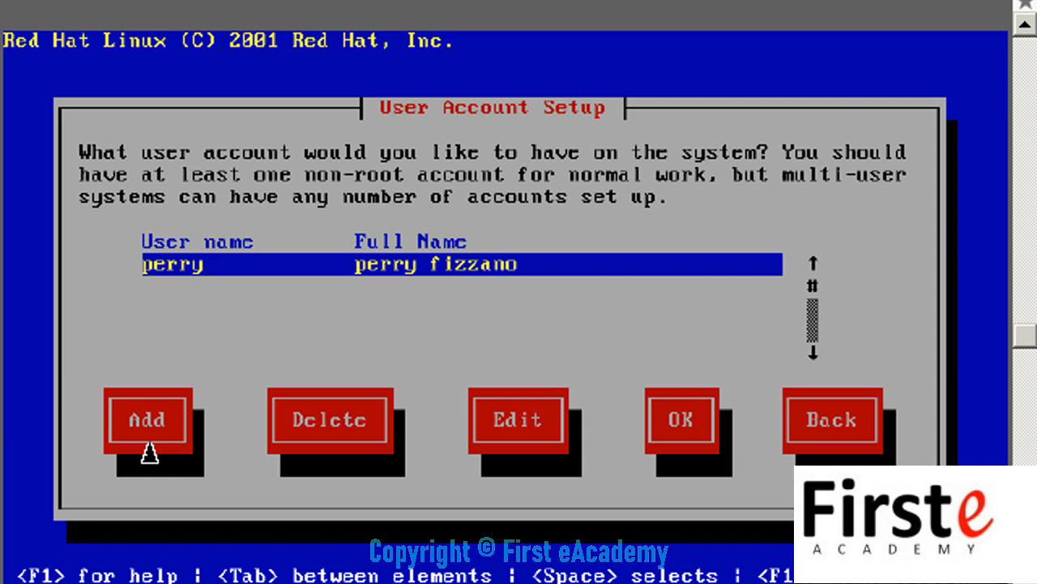
Step: Accept the User Account Setup list containing the new user
click(690, 437)
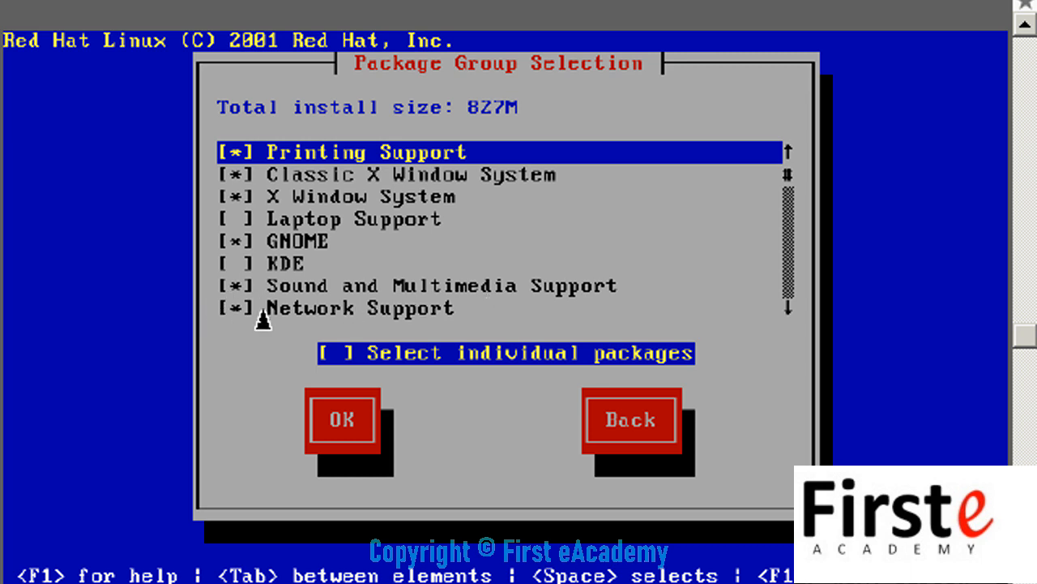
Step: Check the Emacs group in the package list, bringing the total to 862M, and accept
key(Page_Down)
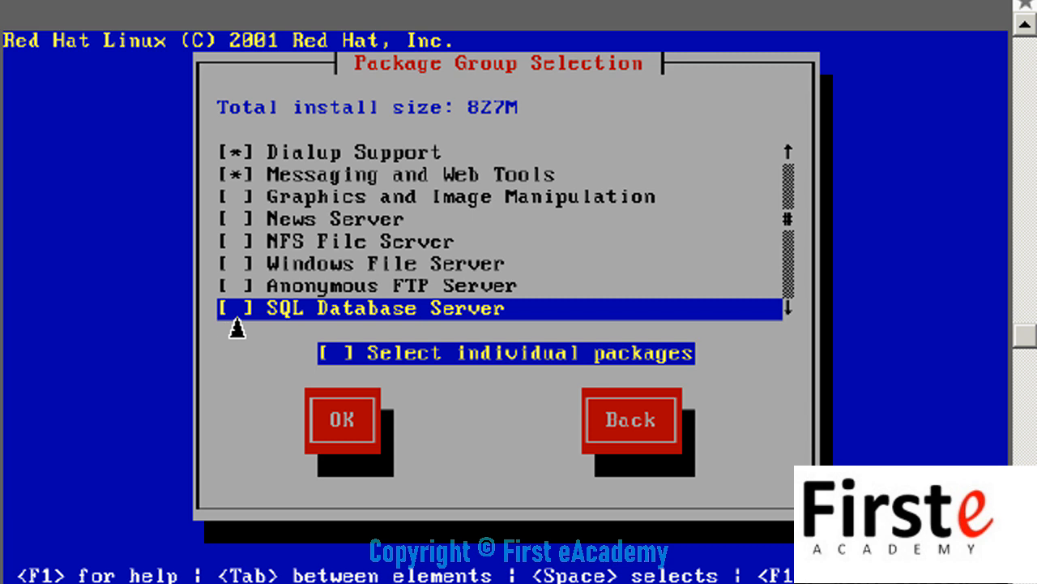
key(Page_Down)
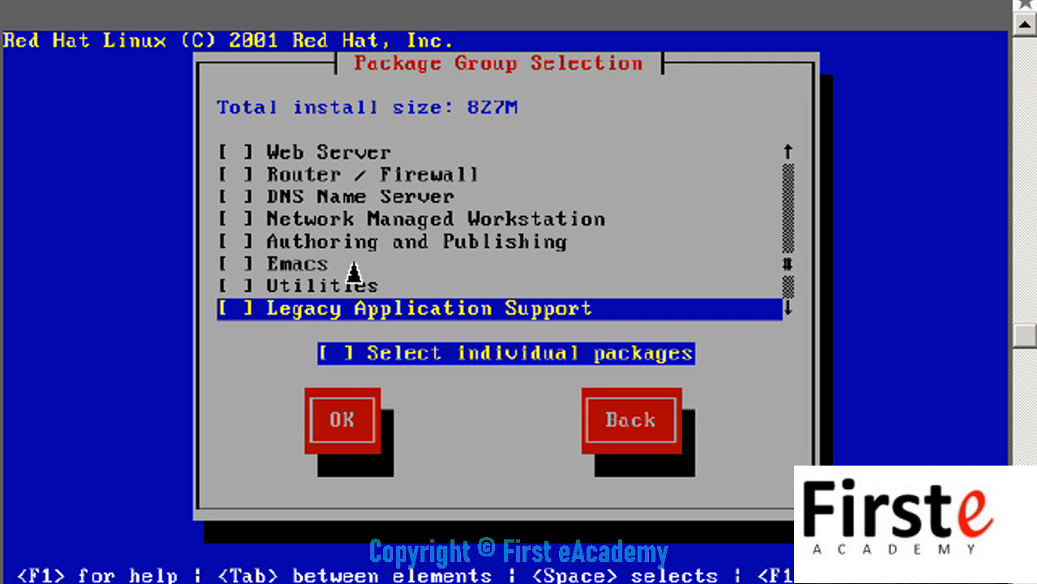
key(Up)
key(Up)
key(space)
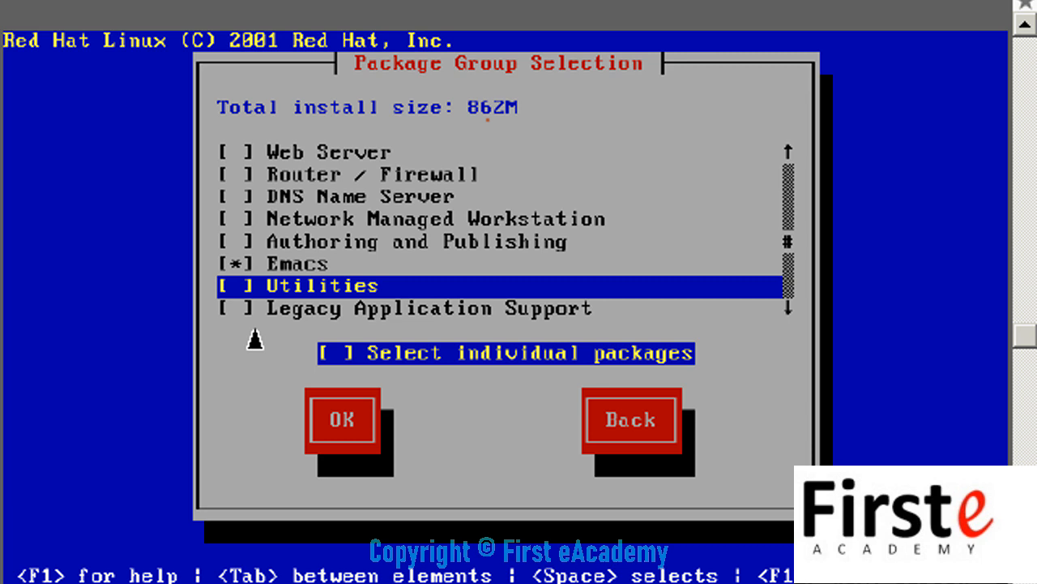
key(Down)
key(Down)
key(Down)
key(Down)
key(Down)
key(Down)
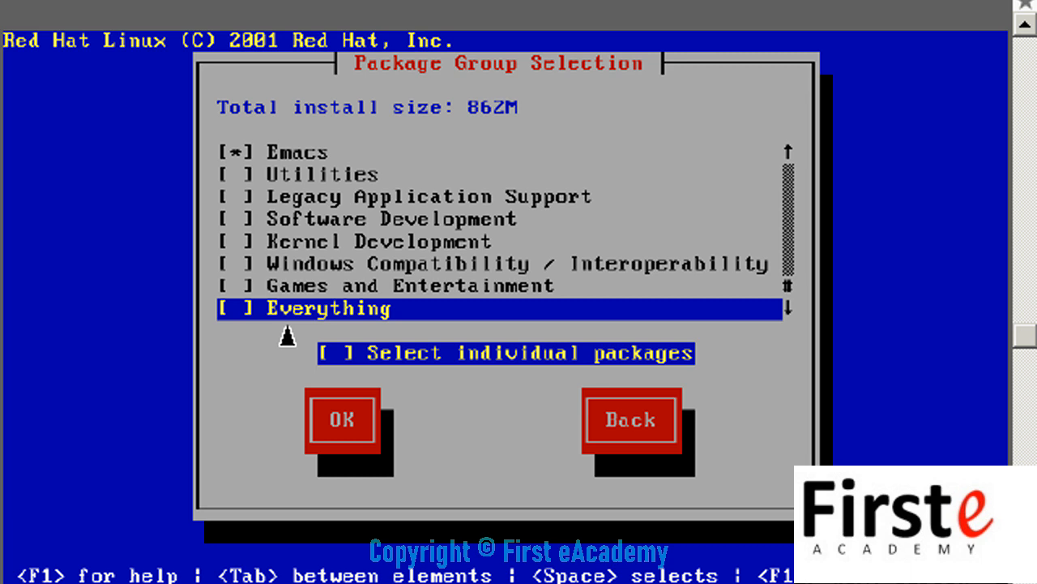
click(355, 427)
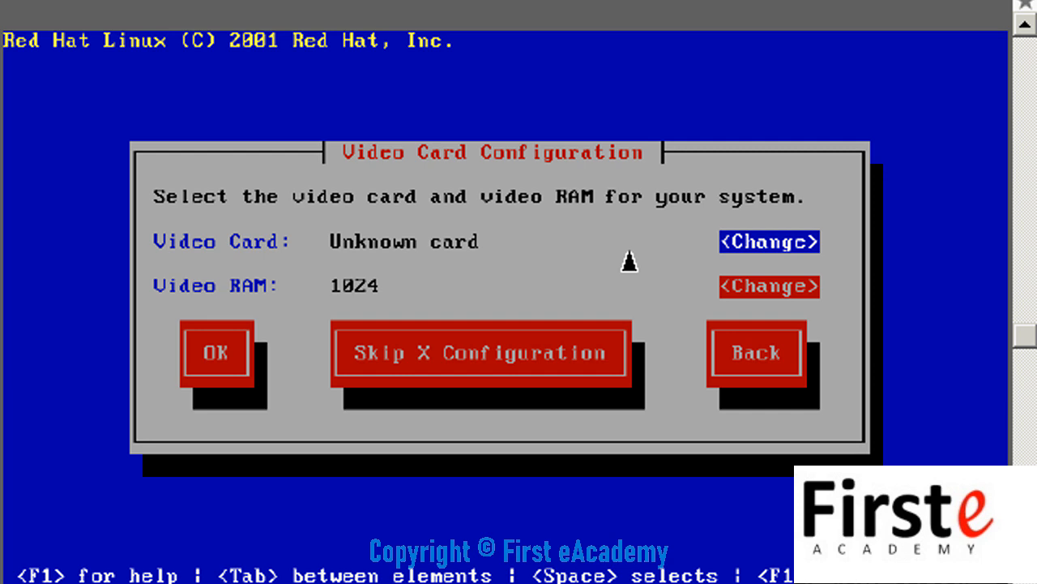
Step: Select the NVIDIA GeForce 3 (generic) video card with 65536 video RAM
key(Return)
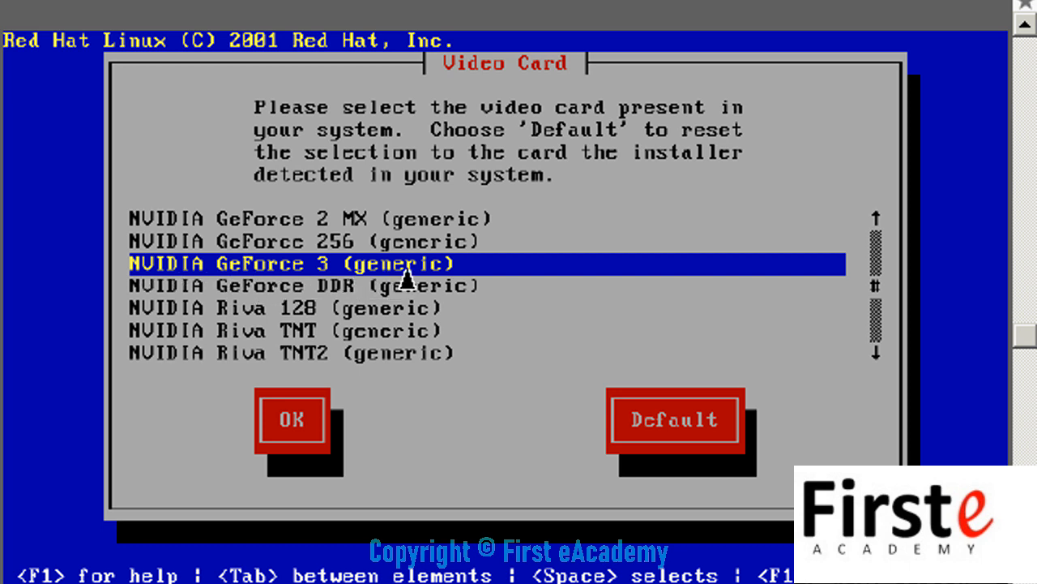
click(288, 438)
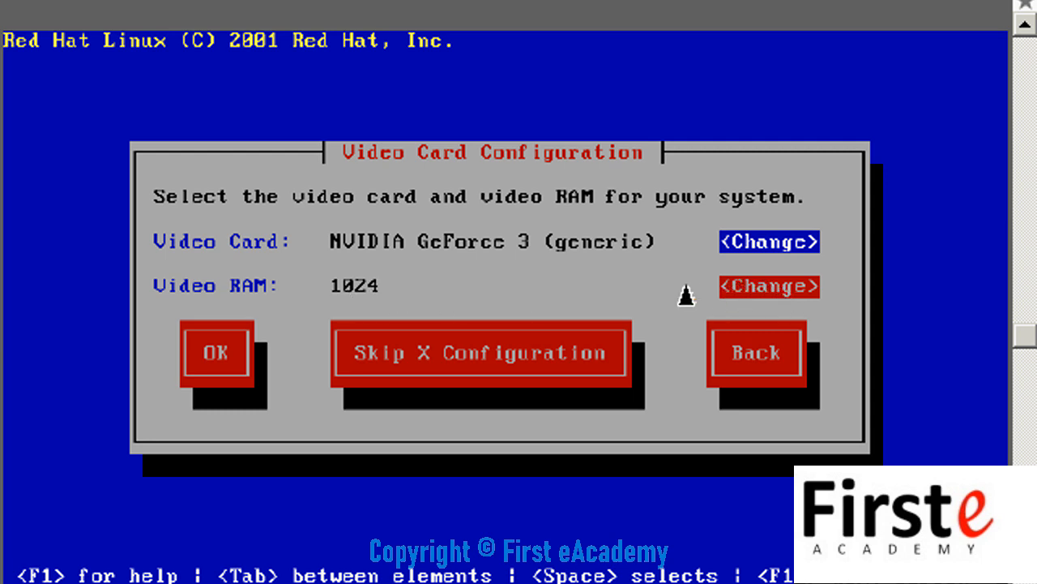
key(Return)
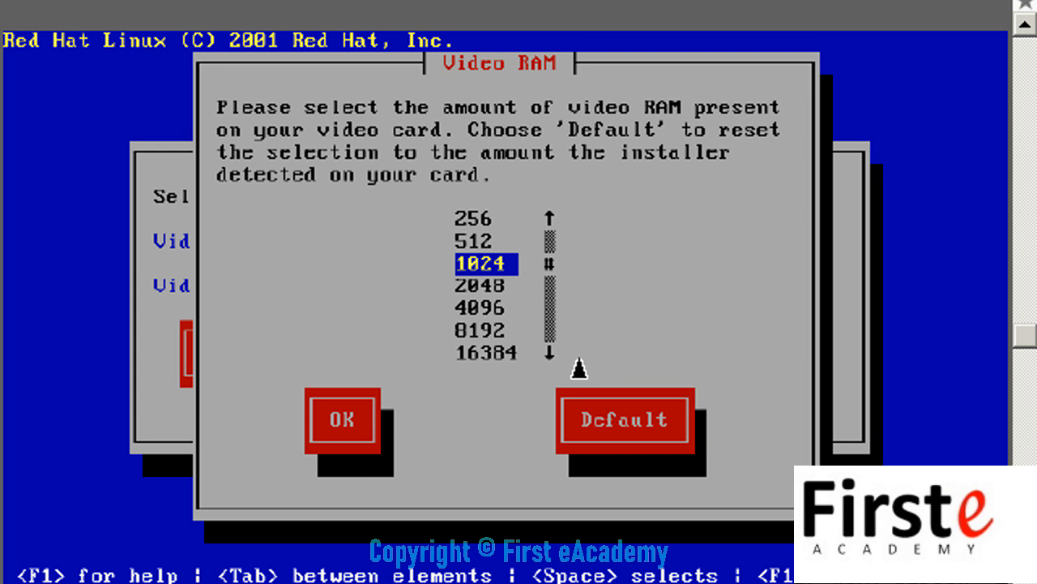
key(Page_Down)
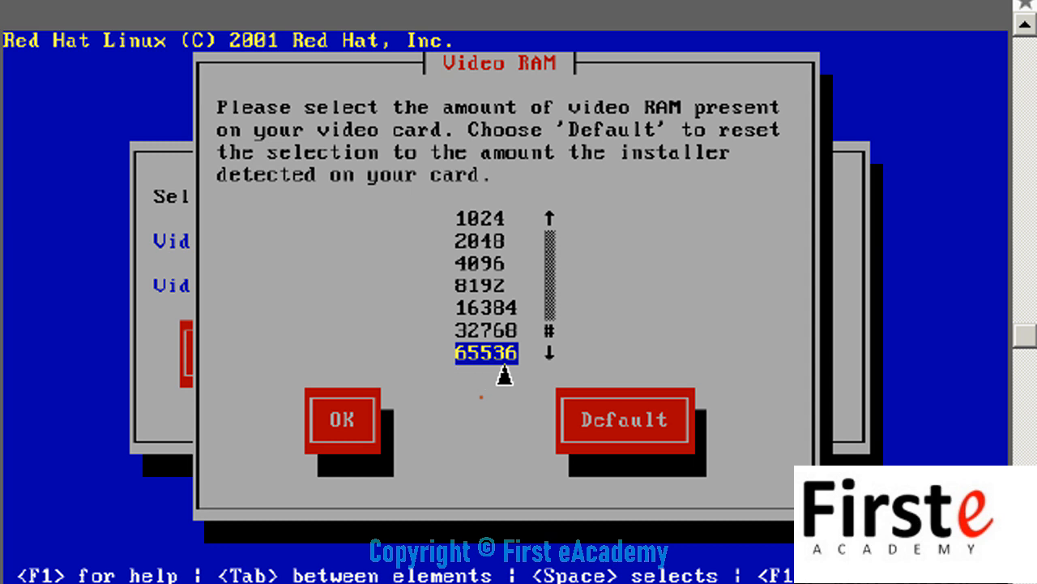
click(342, 420)
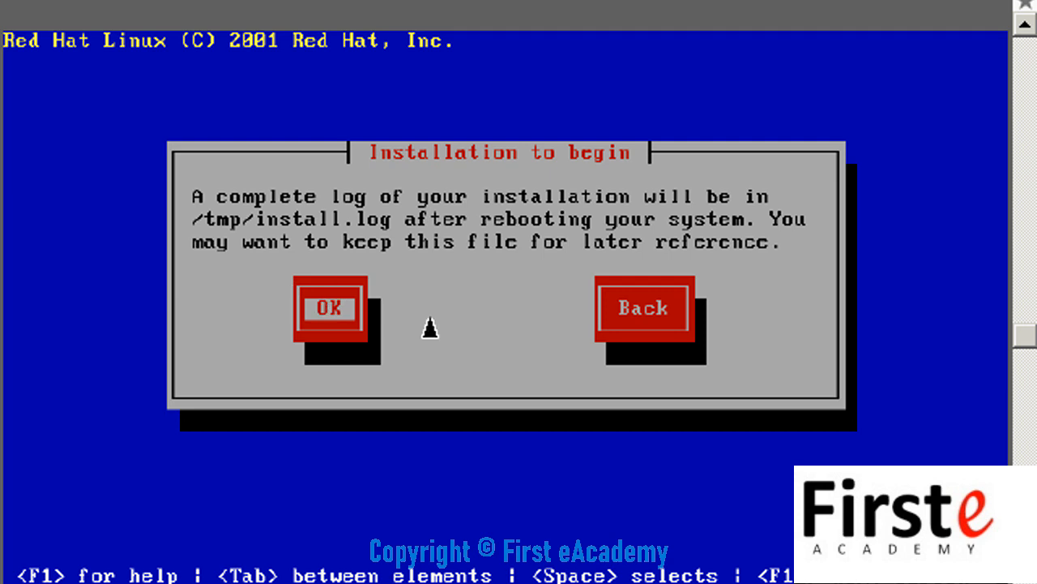
Step: Start the installation, with its log kept in /tmp/install.log
key(Return)
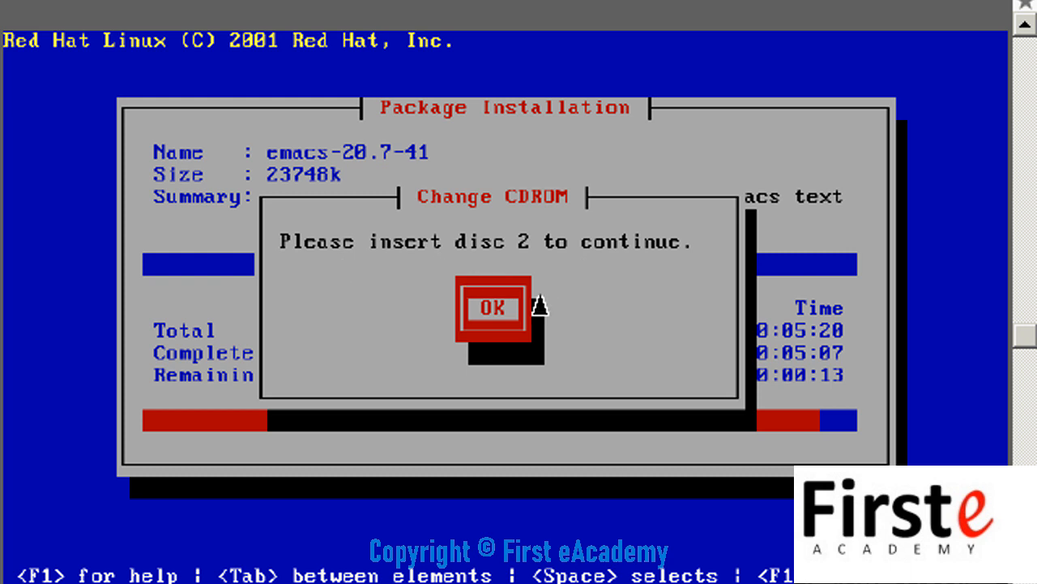
Step: Resume package installation once disc 2 is inserted
click(498, 319)
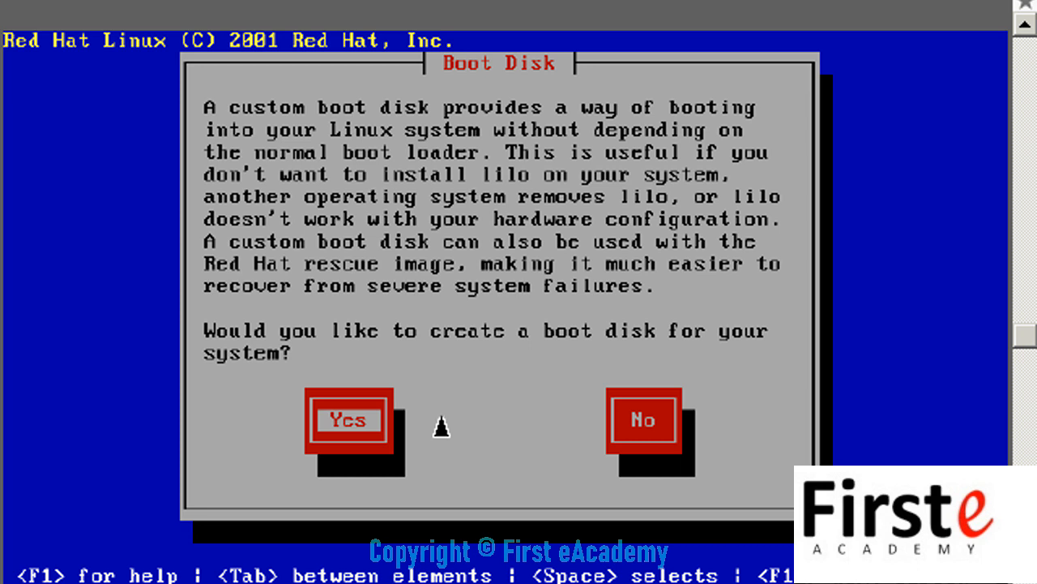
Step: Answer the custom boot disk question
key(Return)
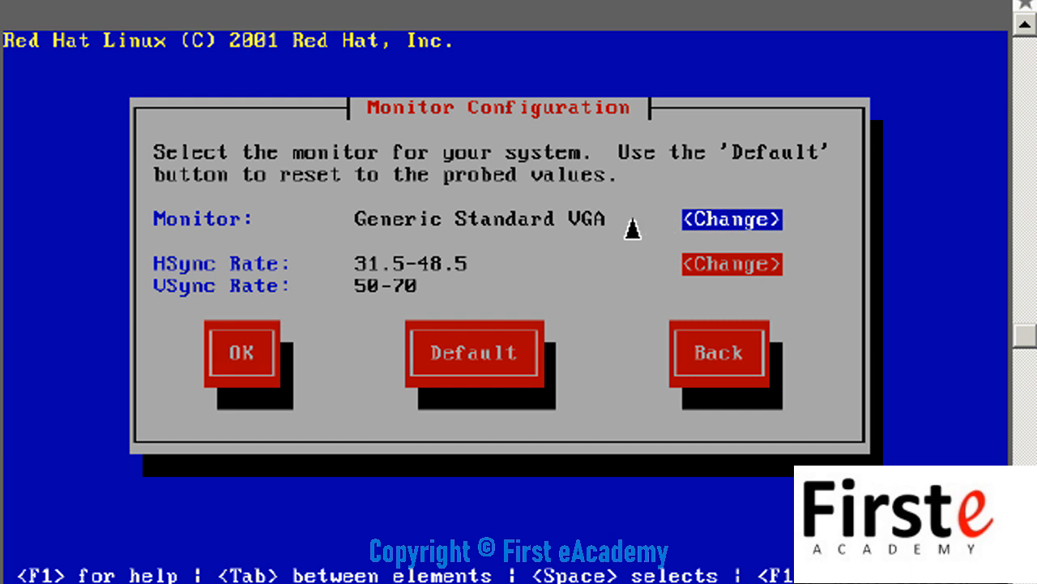
Step: Choose the Philips 107S 17-inch monitor and accept 16-bit 1024x768 X settings
key(Return)
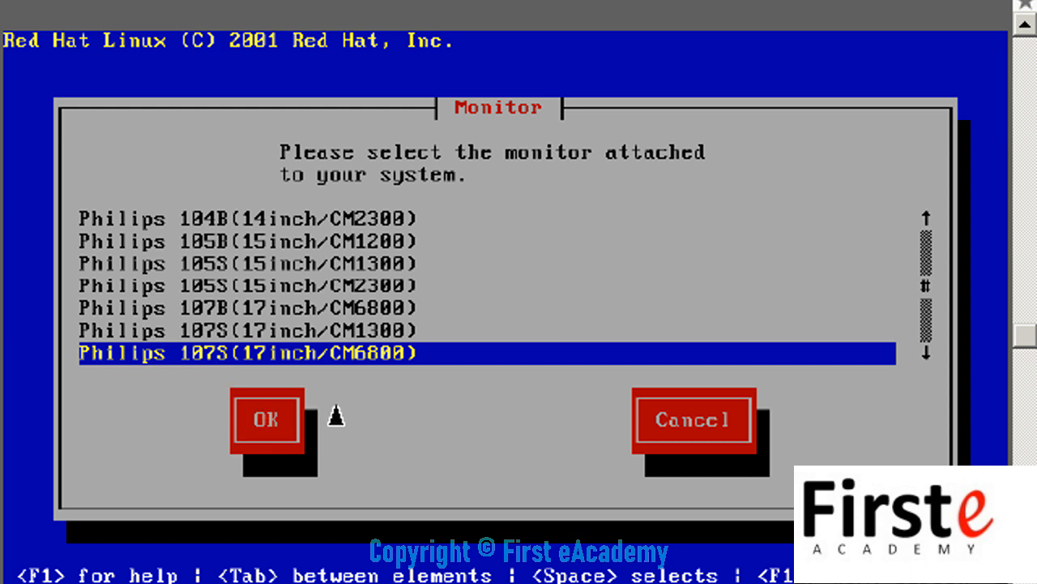
key(Return)
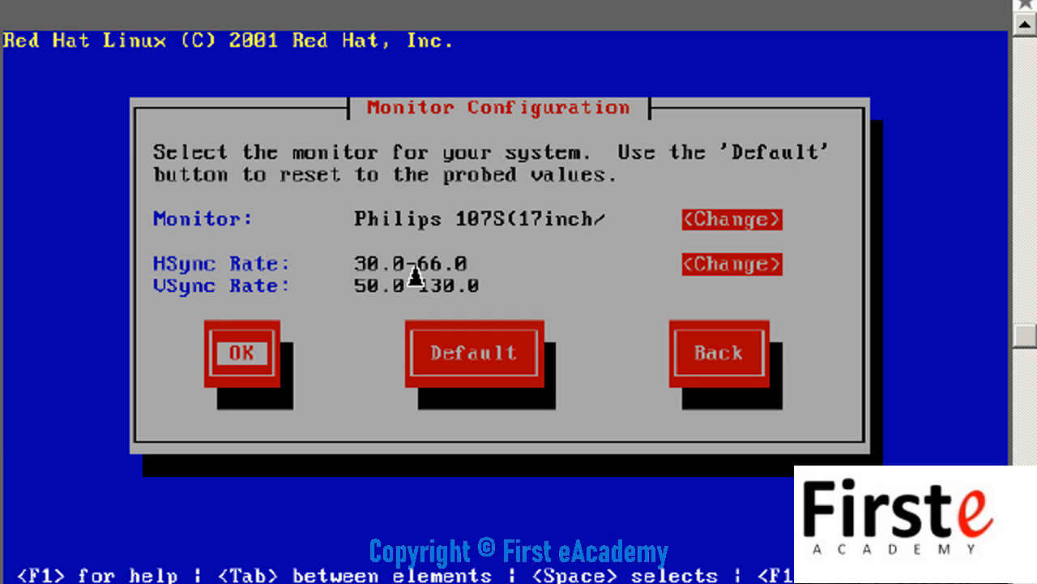
click(242, 354)
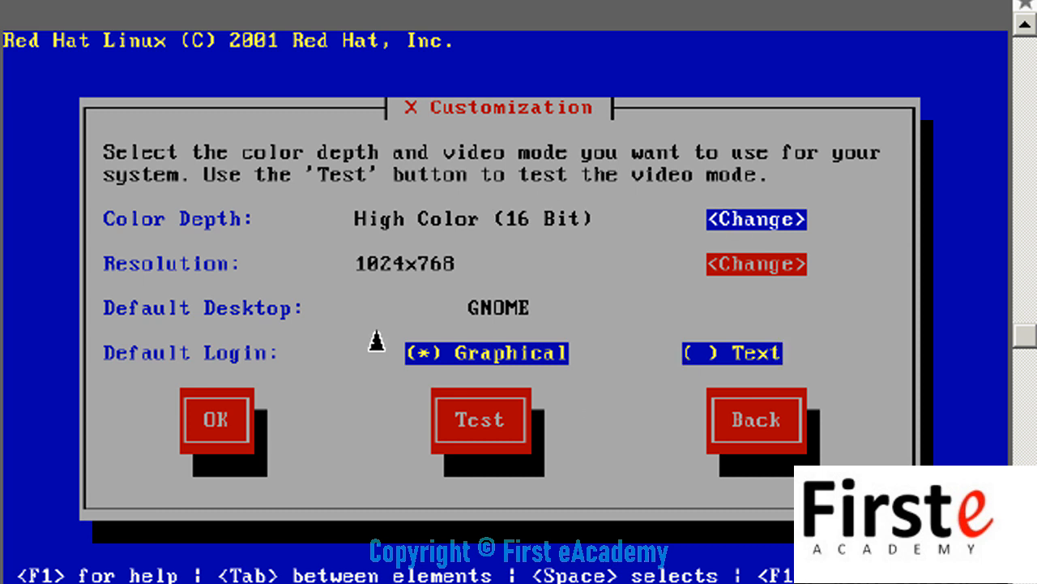
click(212, 442)
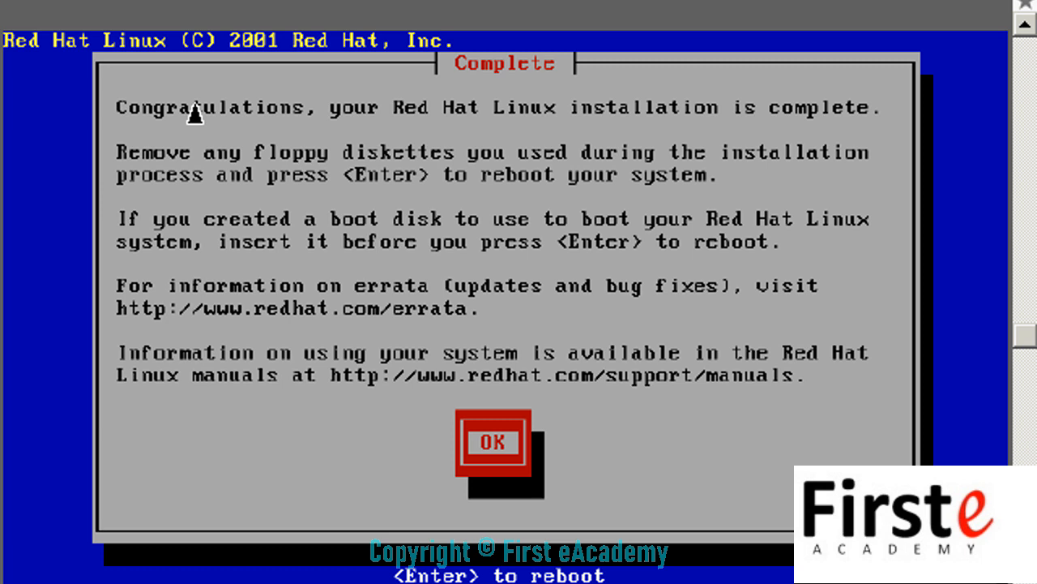